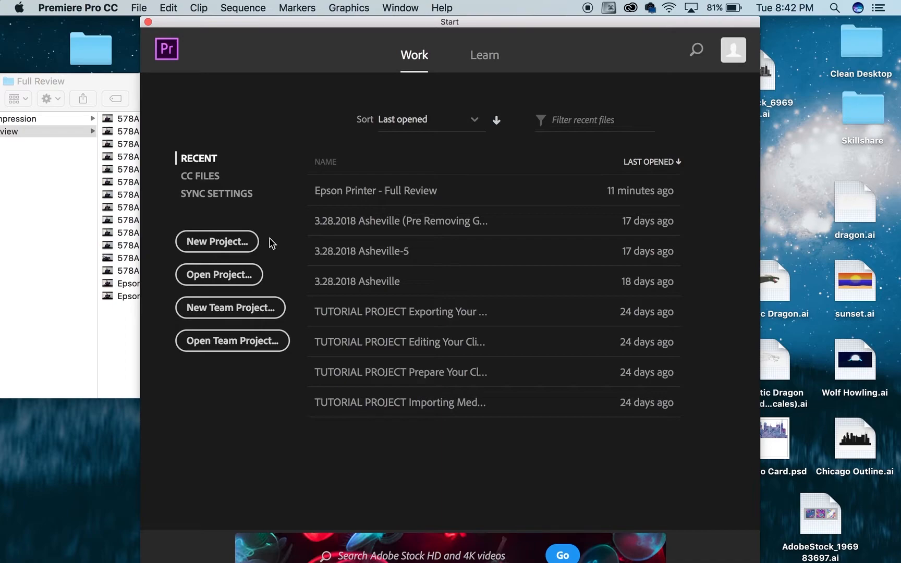
Step: Create a new project named "5.8.18 YouTube Adobe Premiere Tips" with the default settings
{"action": "left_click", "coordinate": [230, 242]}
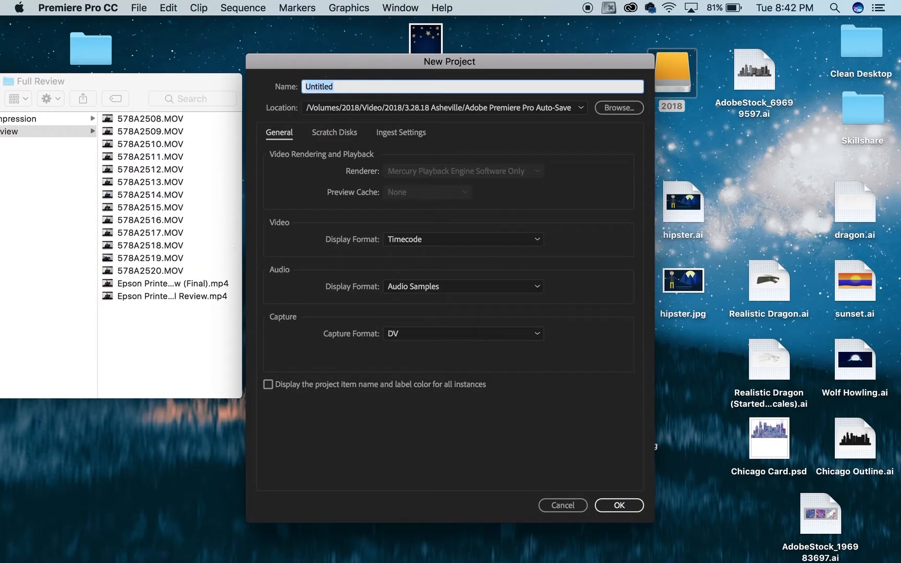
{"action": "type", "text": "5.8.18 YouTube Adobe Premiere Tips"}
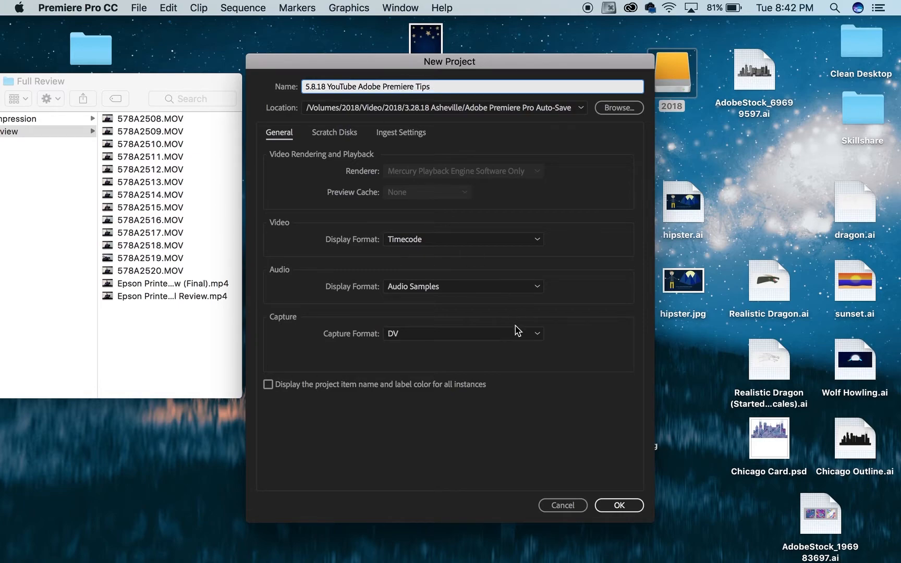
{"action": "left_click", "coordinate": [620, 505]}
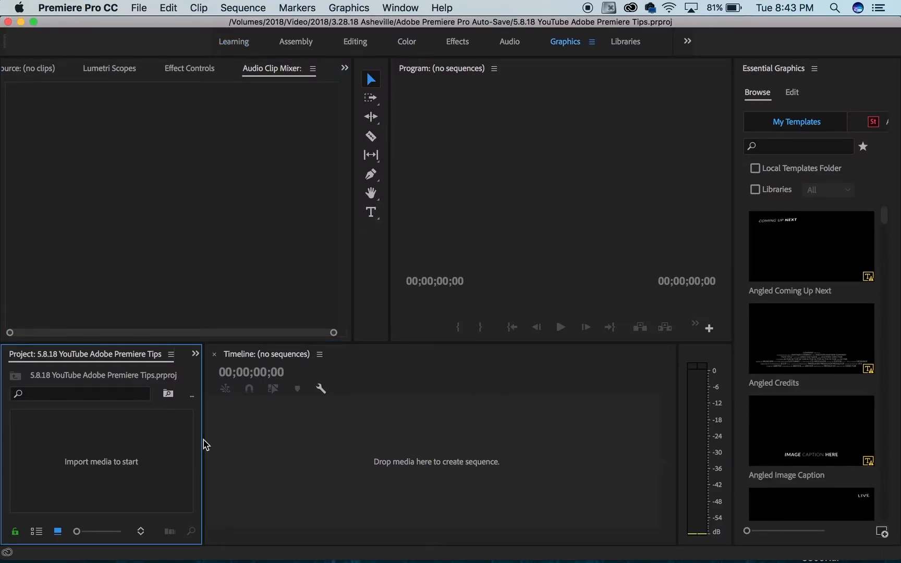
Step: Import the clips 578A2508.MOV through 578A2519.MOV from the Full Review folder on the 2018 drive
{"action": "double_click", "coordinate": [120, 466]}
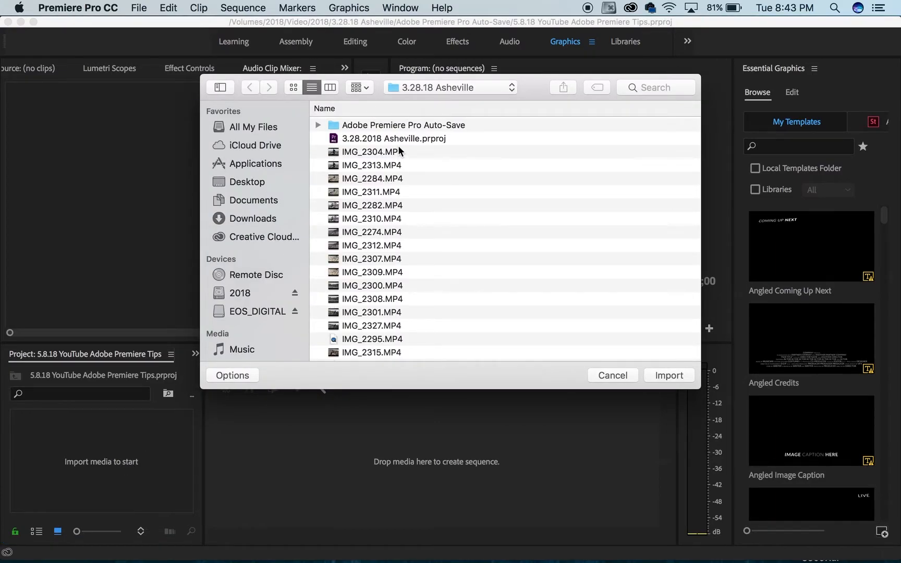
{"action": "left_click", "coordinate": [245, 311]}
{"action": "left_click", "coordinate": [241, 294]}
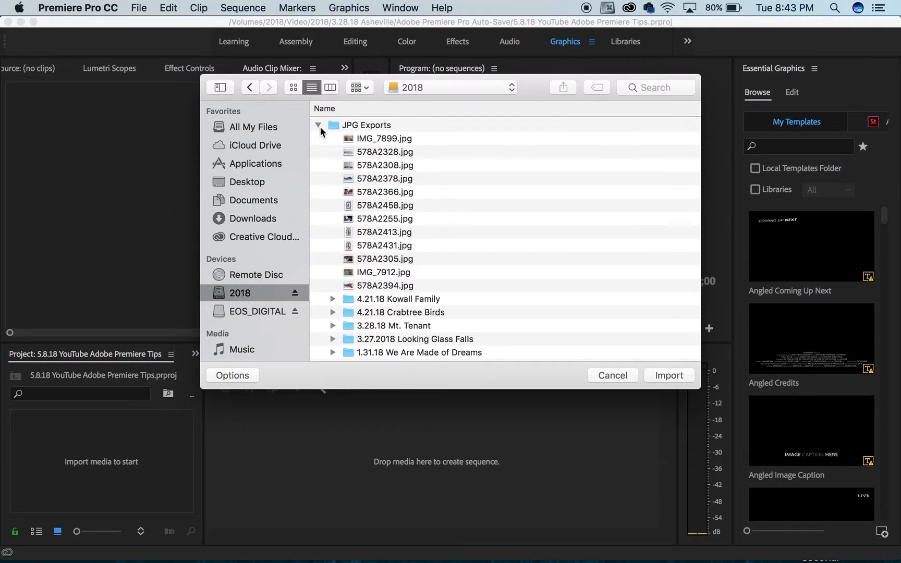
{"action": "left_click", "coordinate": [319, 125]}
{"action": "left_click", "coordinate": [316, 139]}
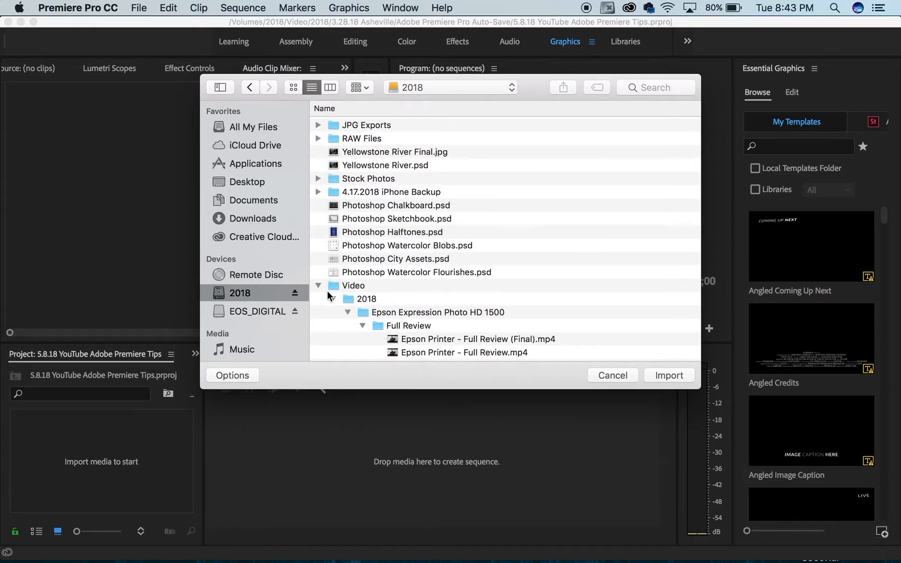
{"action": "scroll", "coordinate": [382, 301], "scroll_direction": "down", "scroll_amount": 5}
{"action": "left_click", "coordinate": [431, 187]}
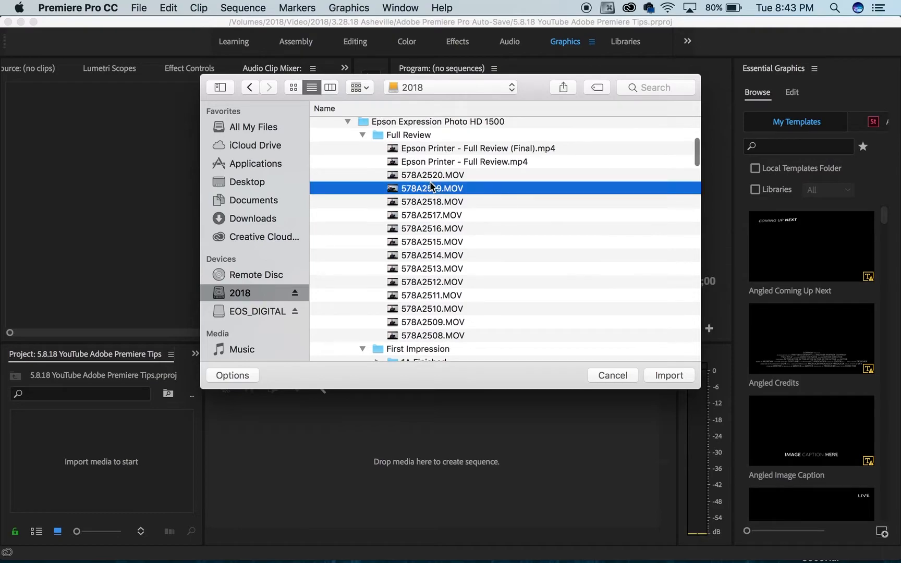
{"action": "left_click", "coordinate": [441, 335], "text": "shift"}
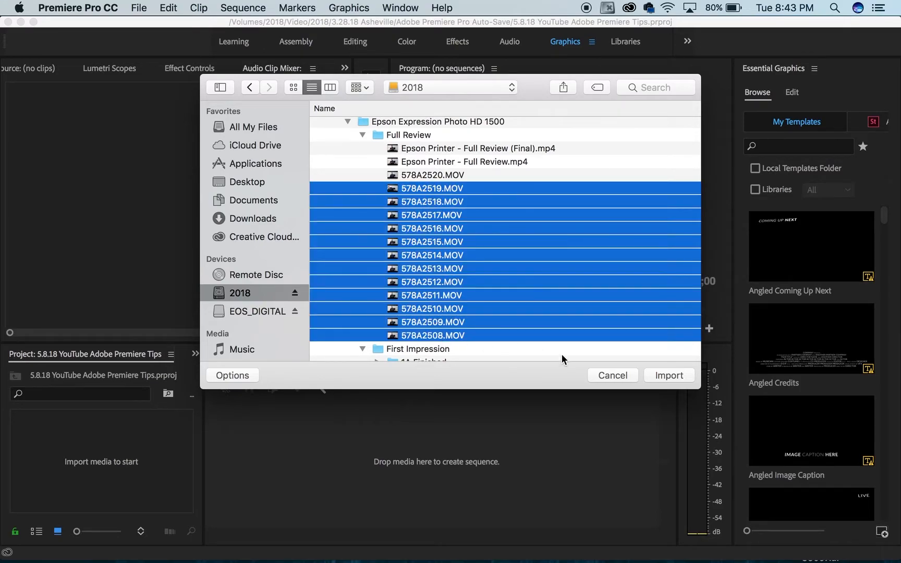
{"action": "left_click", "coordinate": [664, 377]}
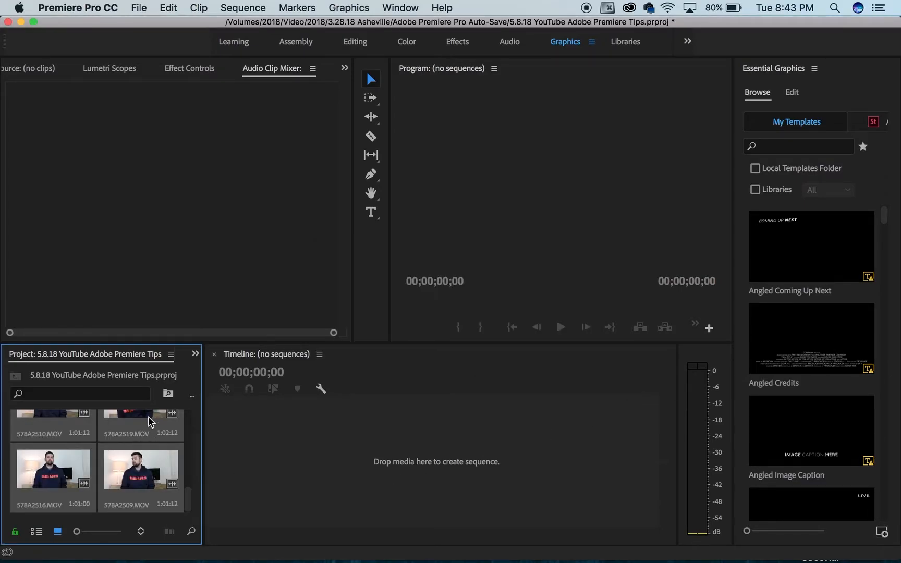
Step: Enlarge the Project panel and Program monitor in the Graphics workspace, shrinking the audio mixer panel and keeping the tools in one narrow column
{"action": "left_click_drag", "start_coordinate": [203, 461], "coordinate": [285, 461]}
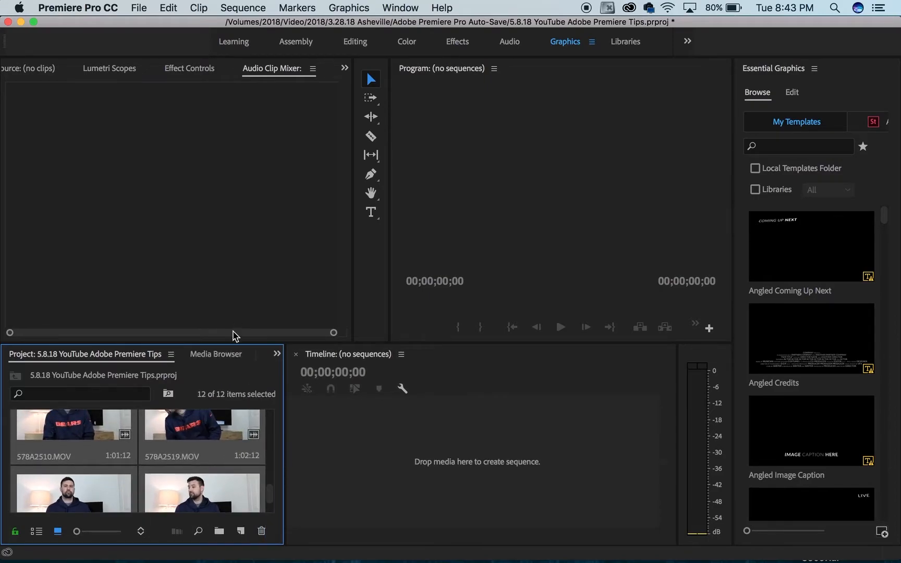
{"action": "left_click_drag", "start_coordinate": [231, 344], "coordinate": [228, 262]}
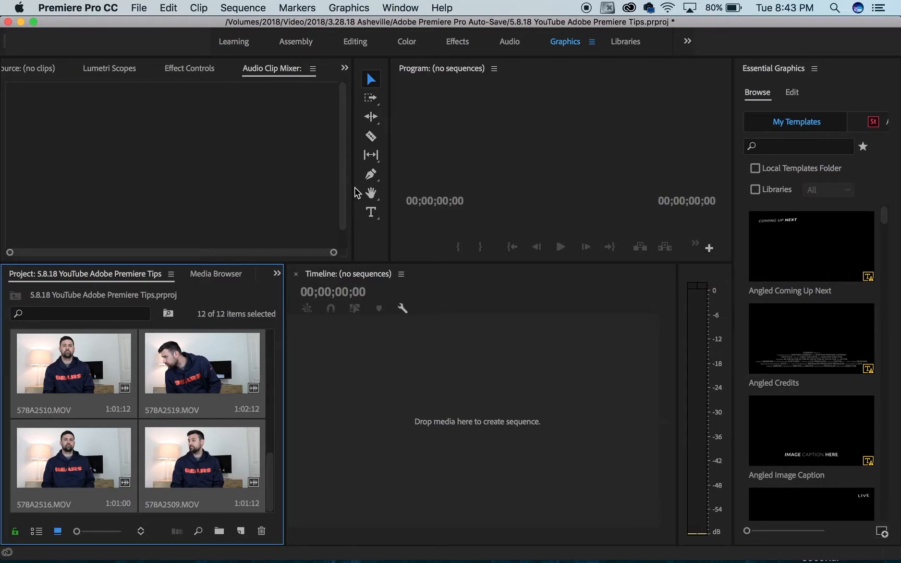
{"action": "left_click_drag", "start_coordinate": [355, 189], "coordinate": [251, 187]}
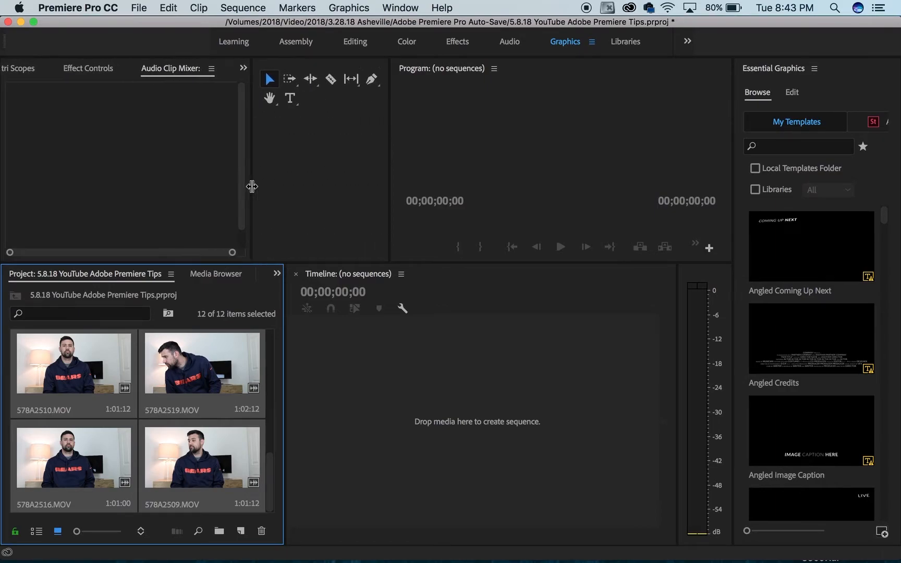
{"action": "left_click", "coordinate": [388, 149]}
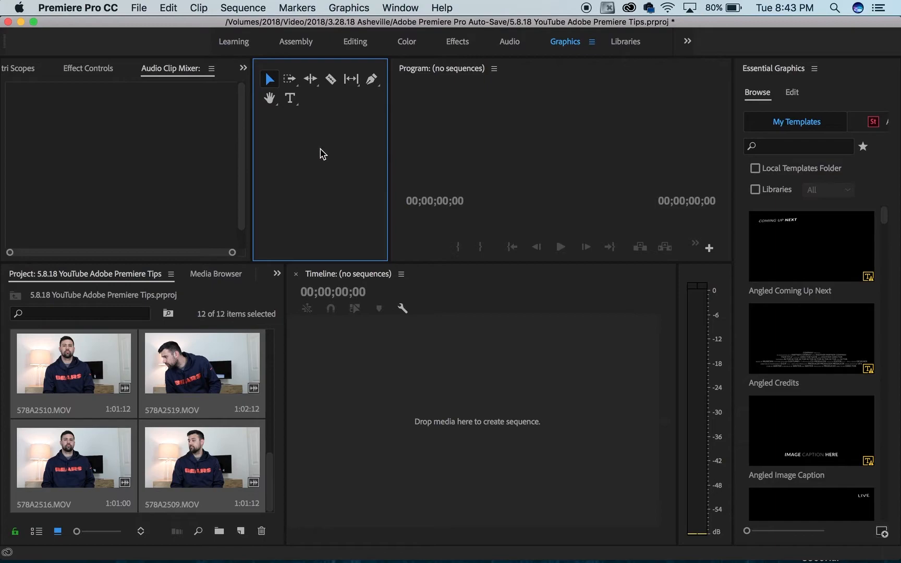
{"action": "left_click_drag", "start_coordinate": [388, 151], "coordinate": [300, 152]}
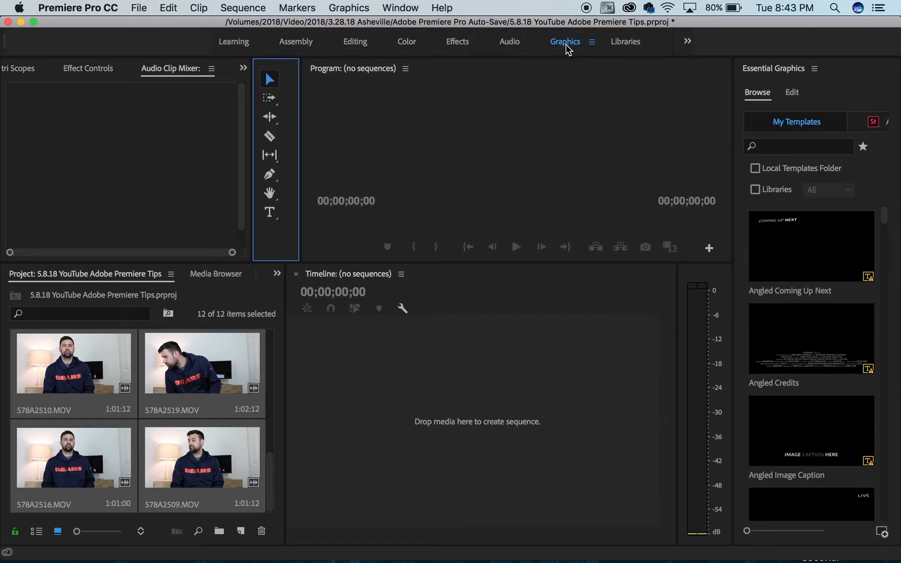
Step: In the Editing workspace, create a sequence from 578A2511.MOV and place 578A2519.MOV directly after it on V1
{"action": "left_click", "coordinate": [363, 48]}
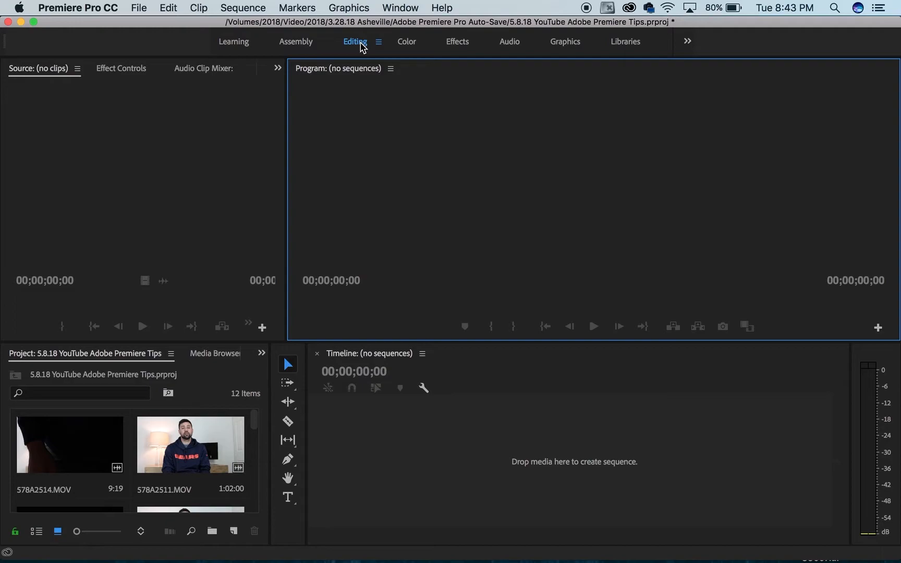
{"action": "left_click_drag", "start_coordinate": [172, 451], "coordinate": [342, 465]}
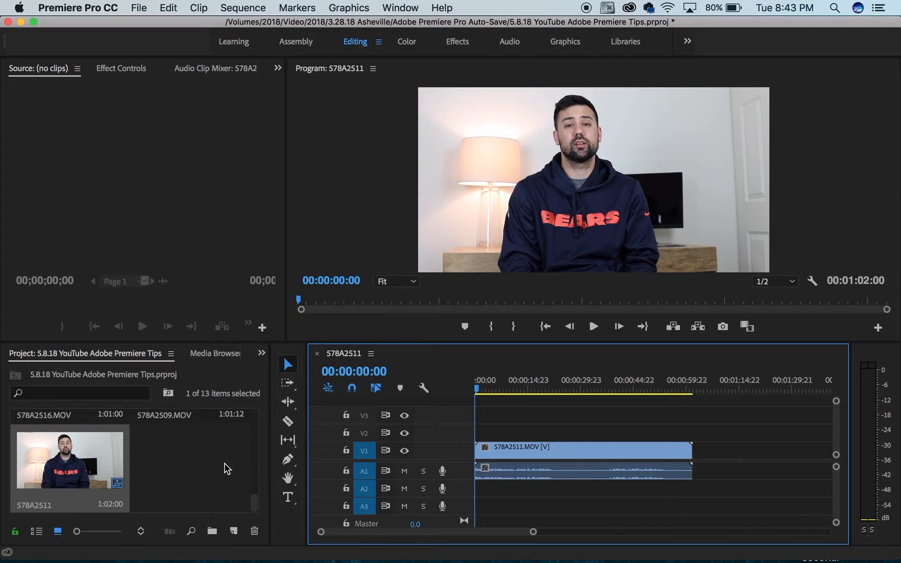
{"action": "scroll", "coordinate": [228, 472], "scroll_direction": "up", "scroll_amount": 3}
{"action": "left_click_drag", "start_coordinate": [193, 490], "coordinate": [712, 457]}
{"action": "left_click", "coordinate": [740, 456]}
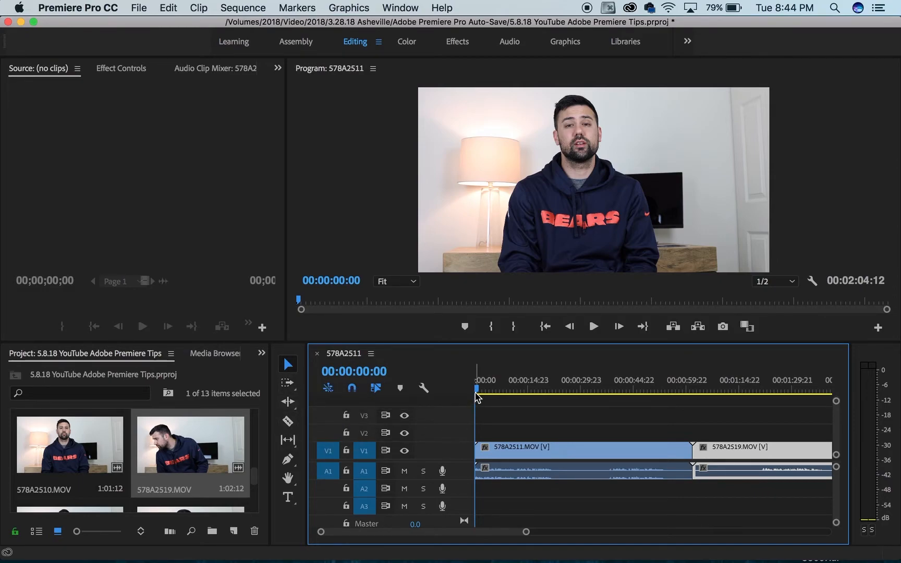
Step: Split 578A2511.MOV with the Razor tool at 00:00:23:04 and again at about 00:00:36:14
{"action": "left_click_drag", "start_coordinate": [477, 398], "coordinate": [556, 402]}
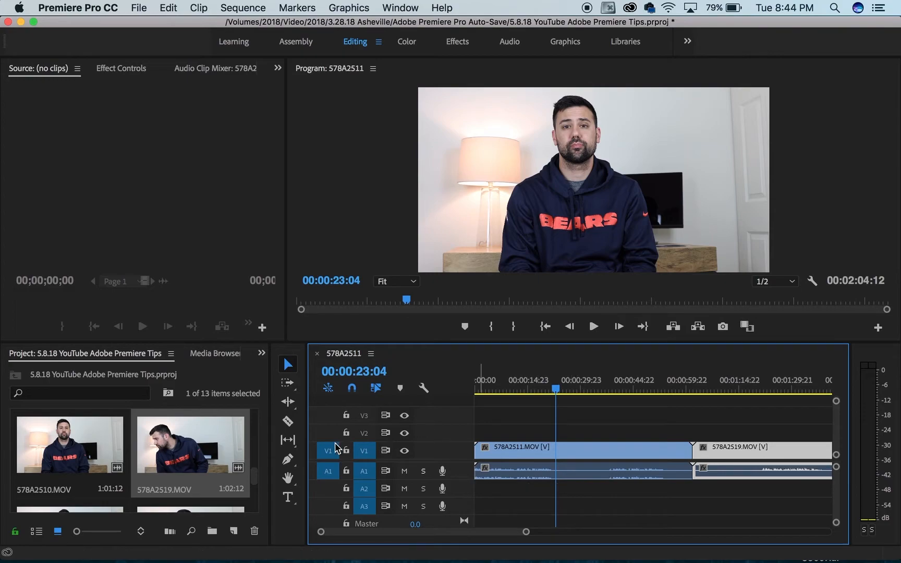
{"action": "key", "text": "c"}
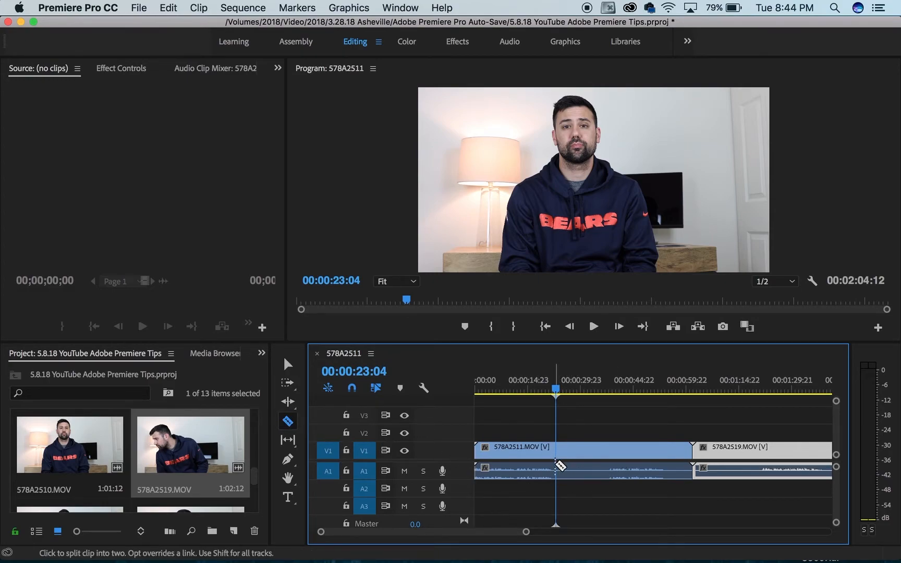
{"action": "left_click", "coordinate": [556, 465]}
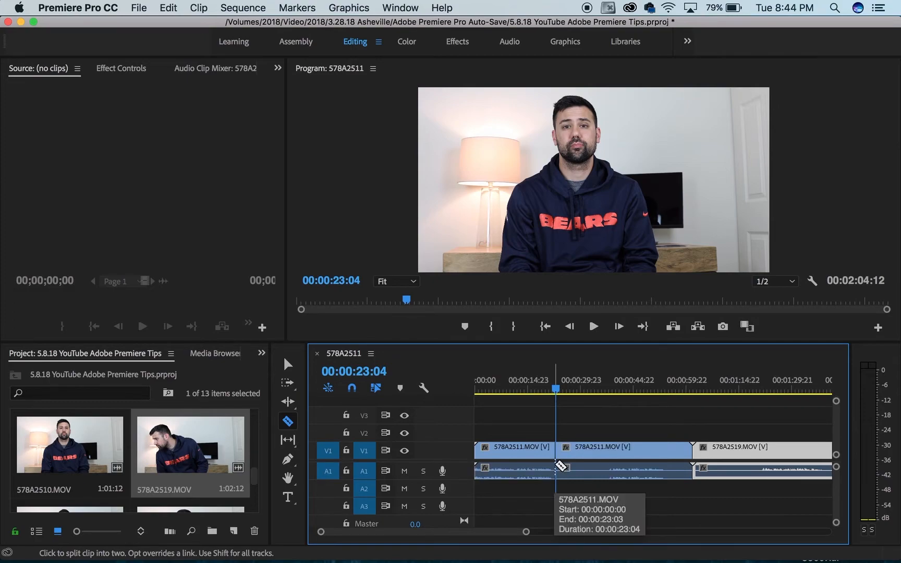
{"action": "left_click", "coordinate": [603, 469]}
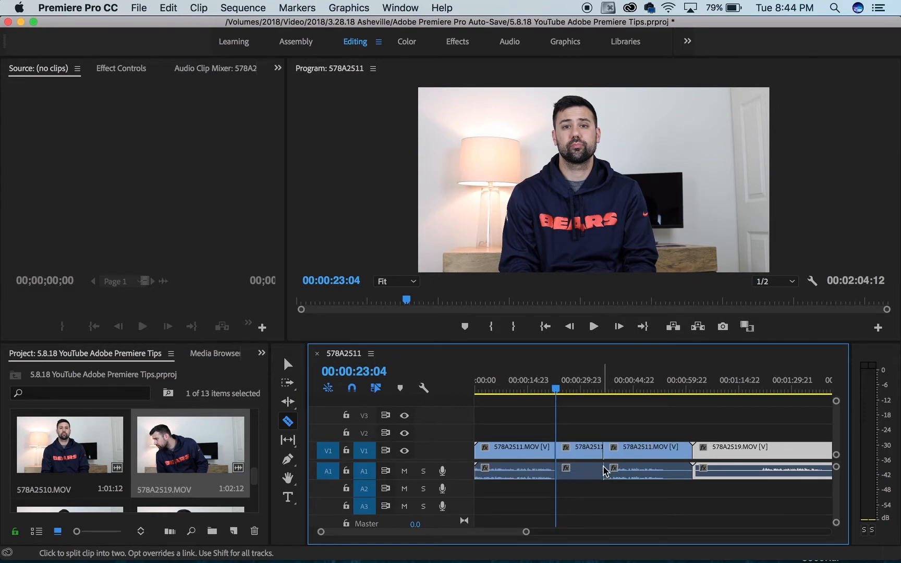
{"action": "key", "text": "v"}
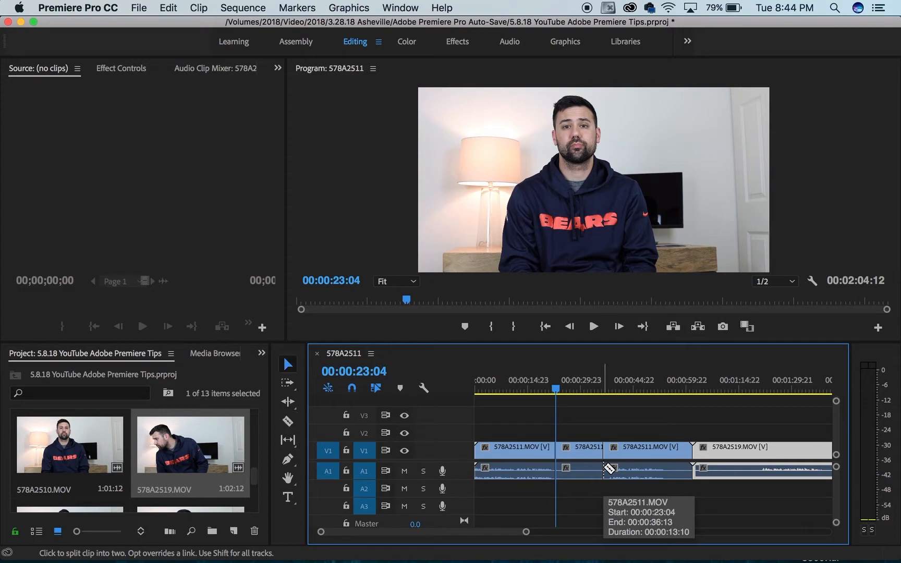
Step: Try deleting the middle section of 578A2511.MOV and moving the following clips back over the gap, and undo both edits
{"action": "left_click", "coordinate": [583, 457]}
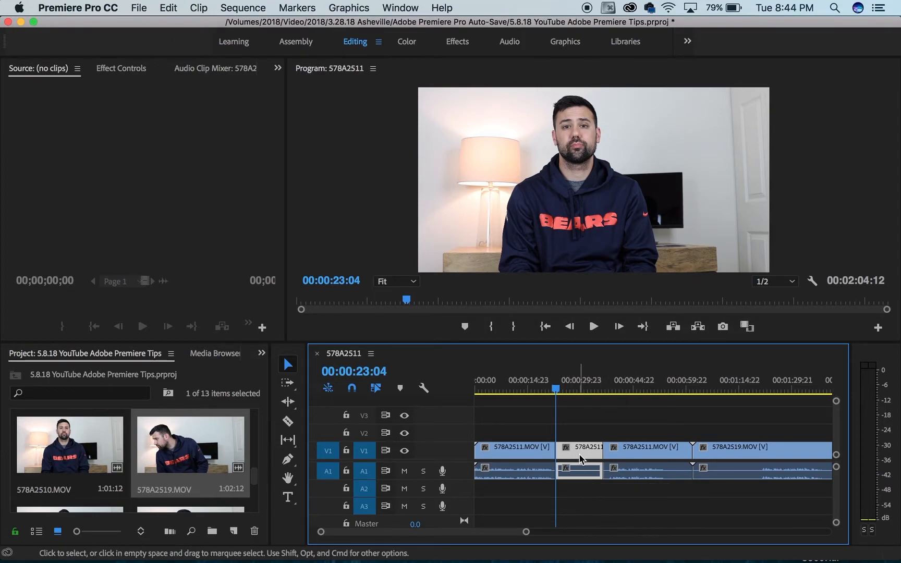
{"action": "right_click", "coordinate": [580, 456]}
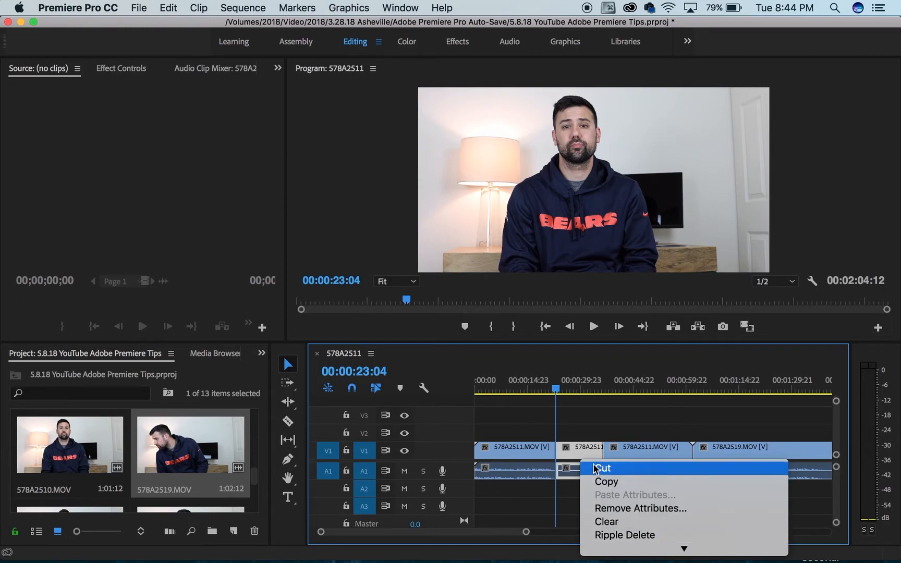
{"action": "left_click", "coordinate": [576, 457]}
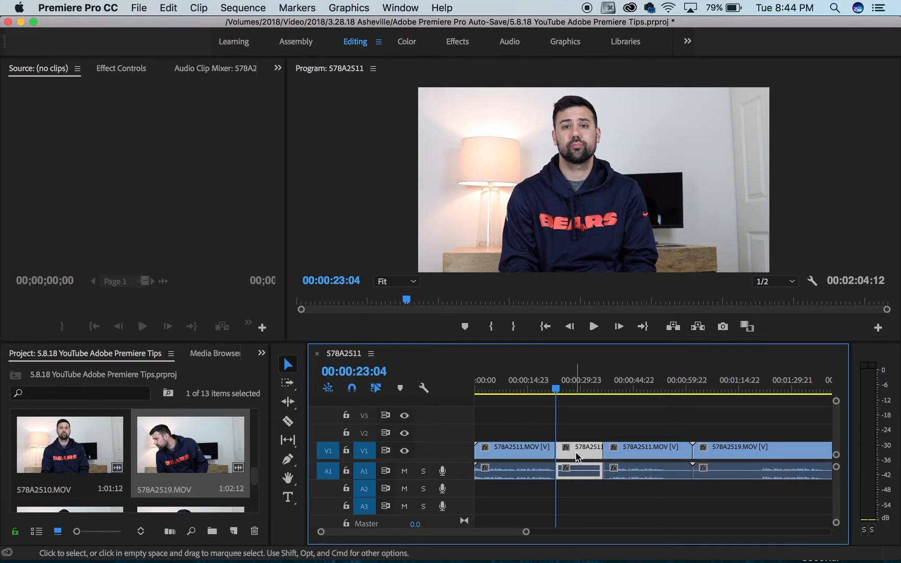
{"action": "key", "text": "Delete"}
{"action": "left_click_drag", "start_coordinate": [595, 427], "coordinate": [788, 509]}
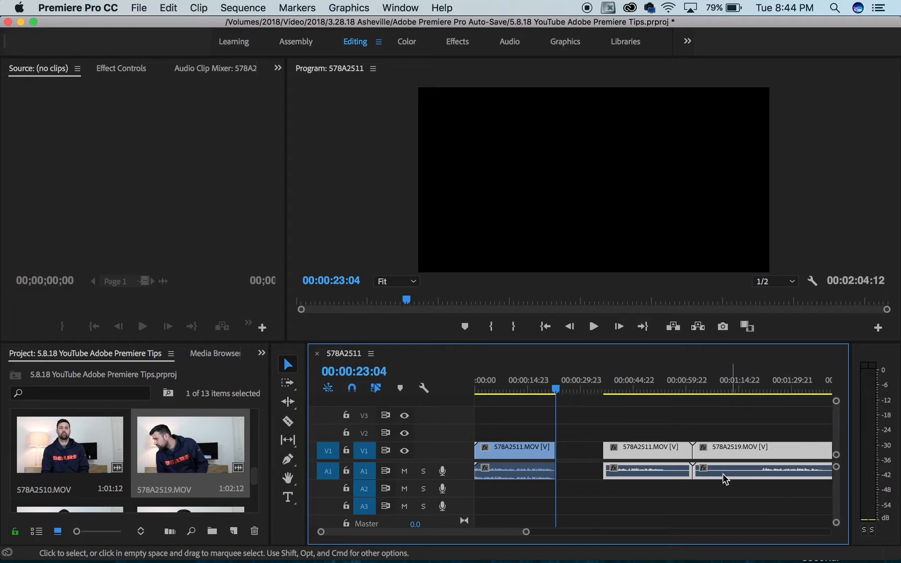
{"action": "left_click_drag", "start_coordinate": [659, 454], "coordinate": [594, 457]}
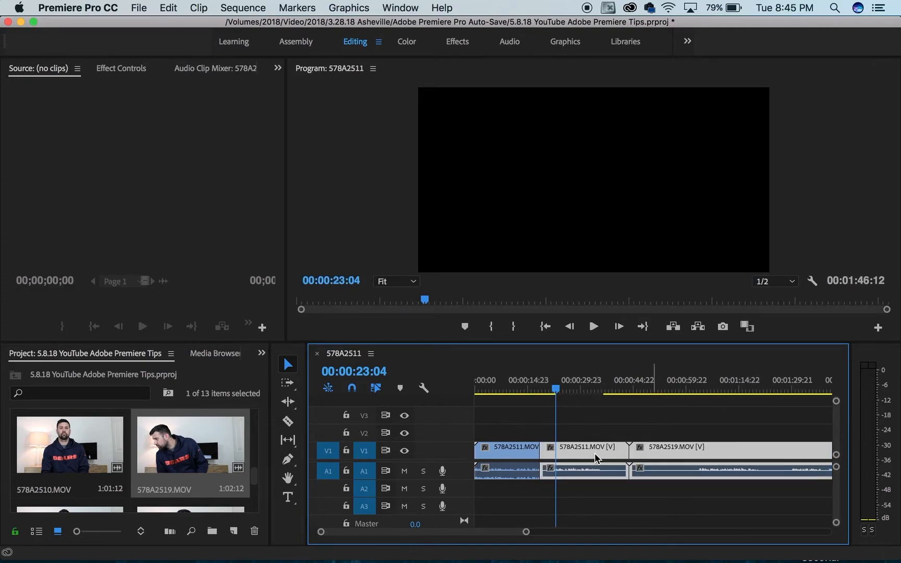
{"action": "key", "text": "super+z"}
{"action": "key", "text": "super+z"}
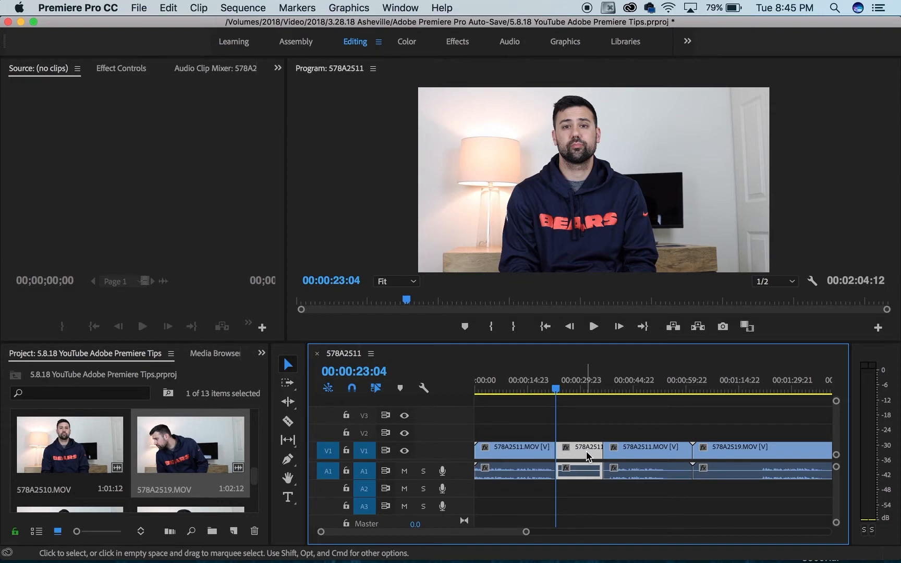
Step: Ripple delete the middle section of 578A2511.MOV between the two cuts
{"action": "right_click", "coordinate": [587, 456]}
{"action": "left_click", "coordinate": [613, 532]}
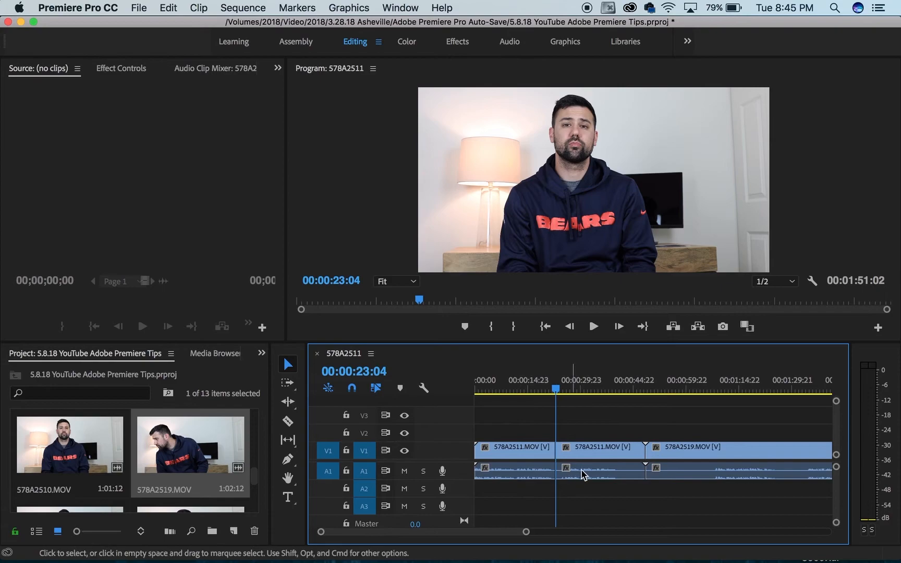
Step: Split the second piece of 578A2511.MOV at 00:00:42:04 and ripple delete the short remainder before 578A2519.MOV
{"action": "left_click_drag", "start_coordinate": [556, 392], "coordinate": [624, 399]}
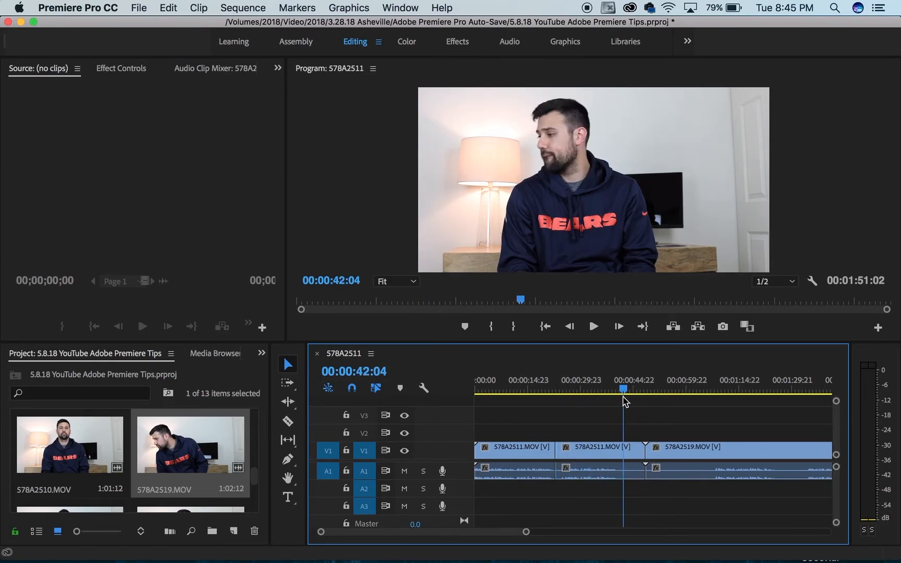
{"action": "key", "text": "c"}
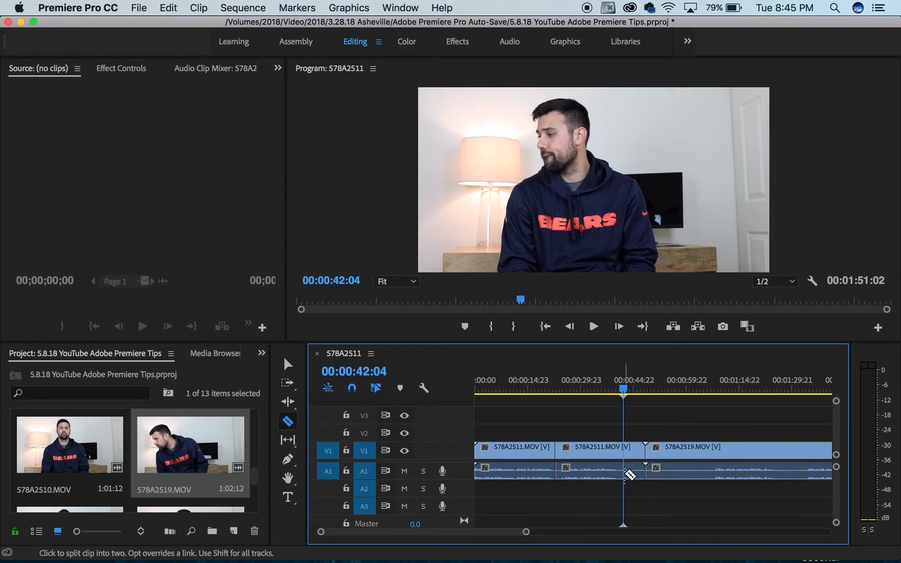
{"action": "left_click", "coordinate": [625, 472]}
{"action": "key", "text": "v"}
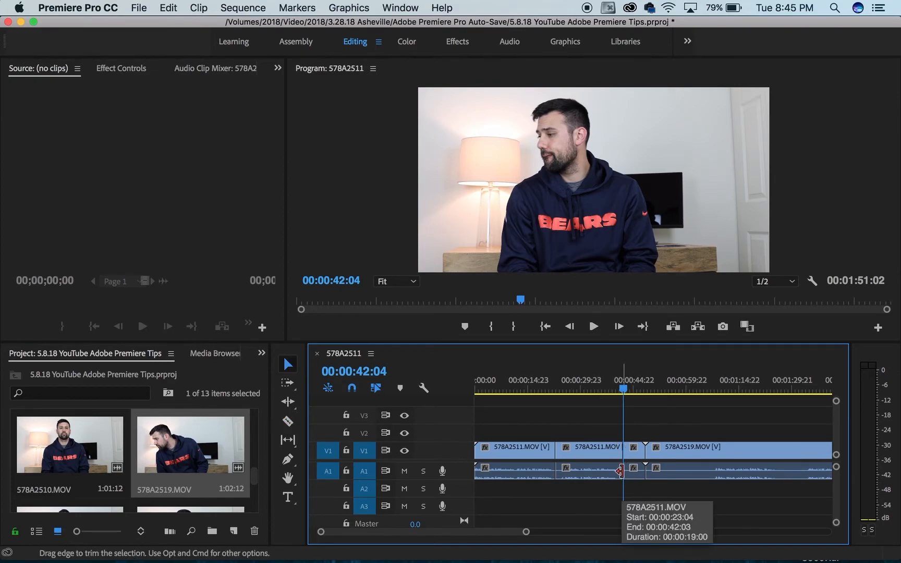
{"action": "left_click", "coordinate": [637, 459]}
{"action": "right_click", "coordinate": [636, 460]}
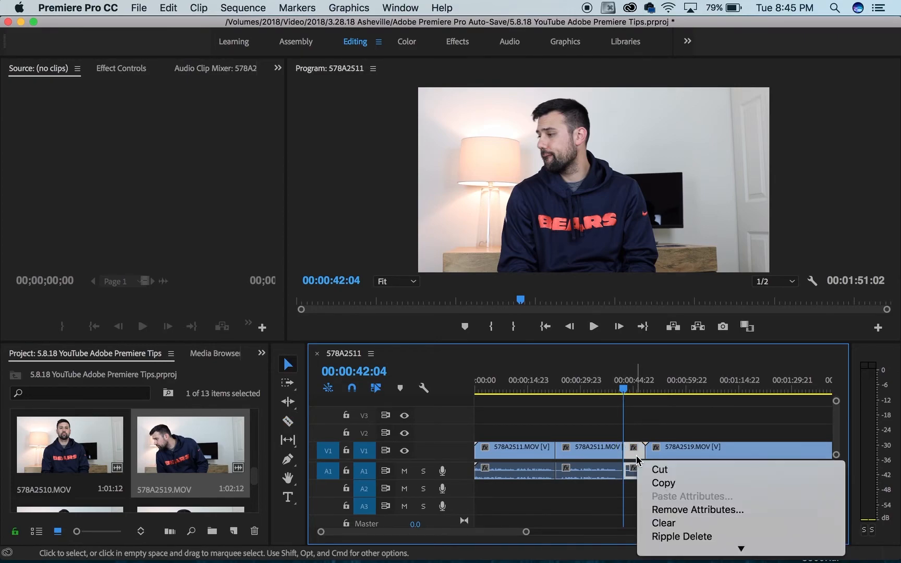
{"action": "left_click", "coordinate": [664, 537]}
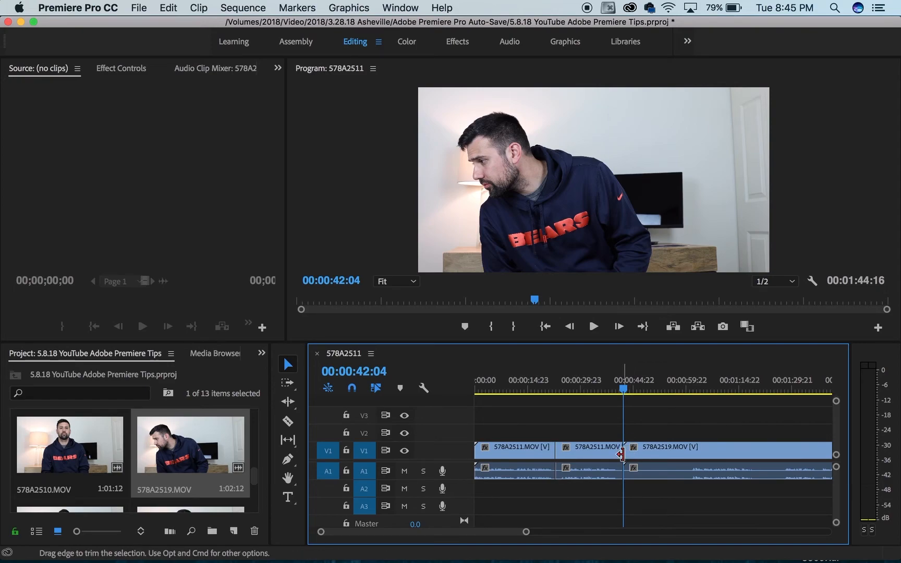
Step: Try trimming the start of 578A2519.MOV inward on the timeline, and undo the trim
{"action": "left_click_drag", "start_coordinate": [628, 453], "coordinate": [651, 454]}
{"action": "key", "text": "super+z"}
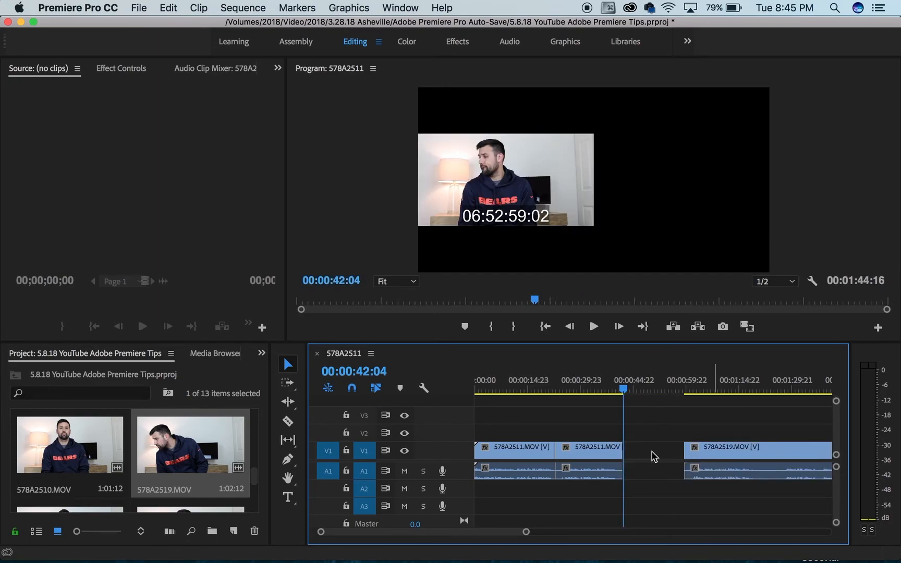
{"action": "key", "text": "super+z"}
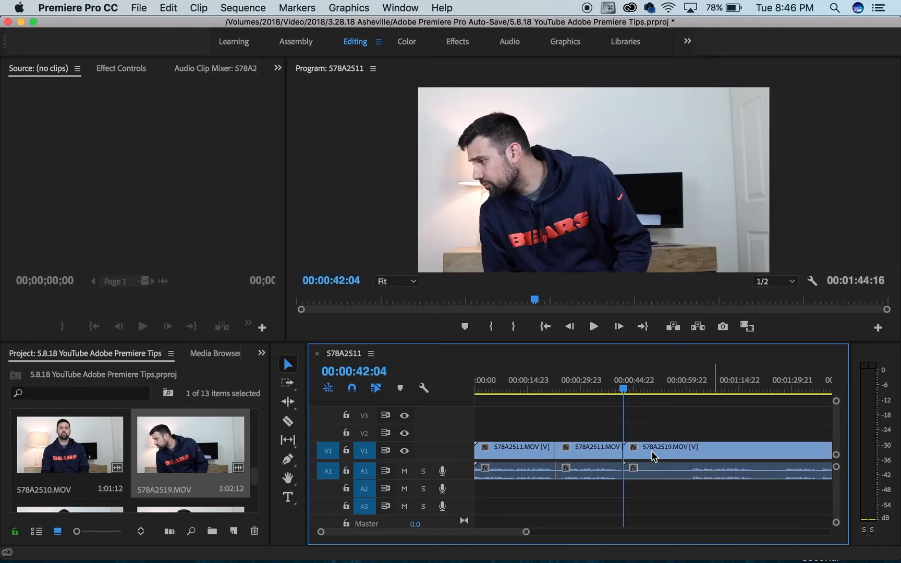